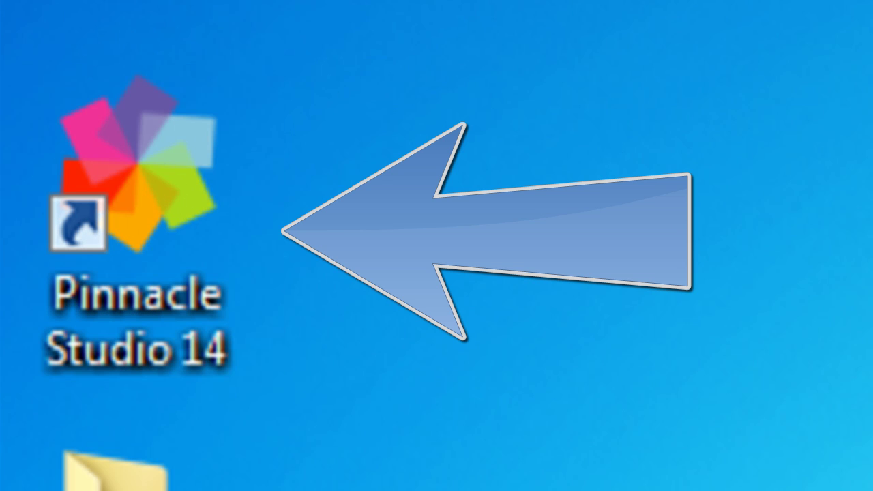
Launch Pinnacle Studio 14 and save a new empty project named 'test project'.
{"action": "double_click", "coordinate": [35, 170]}
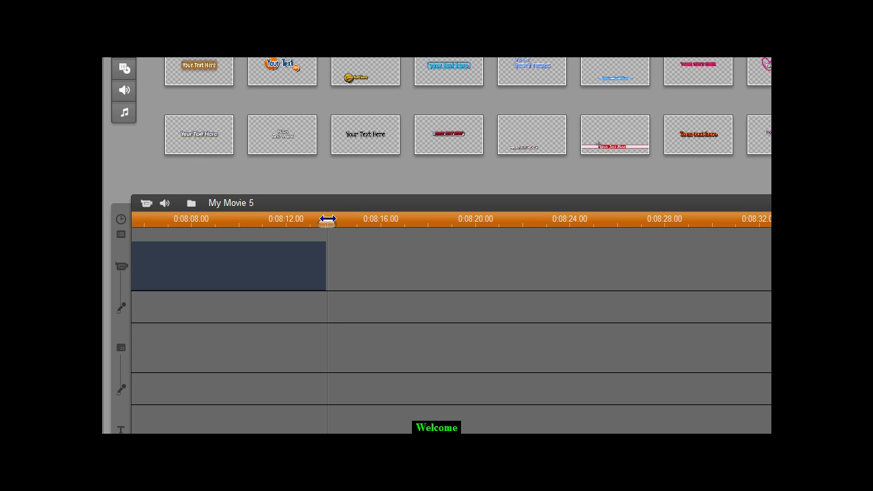
{"action": "key", "text": "alt+f"}
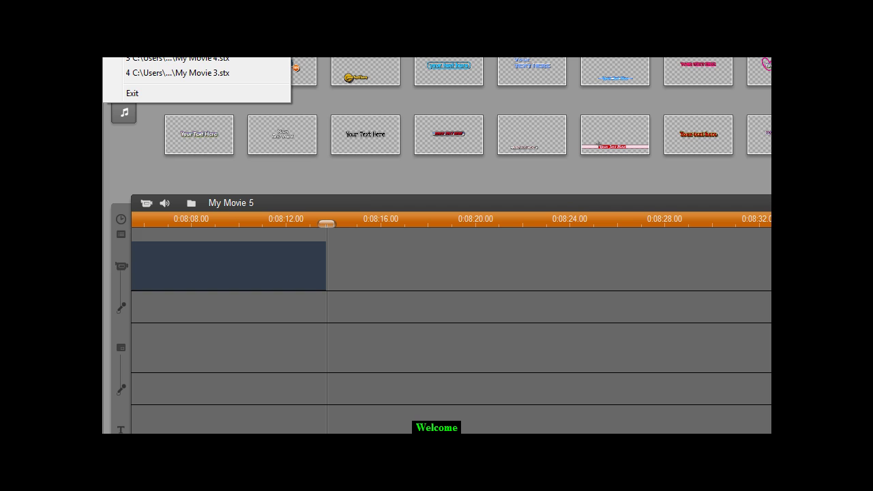
{"action": "key", "text": "Escape"}
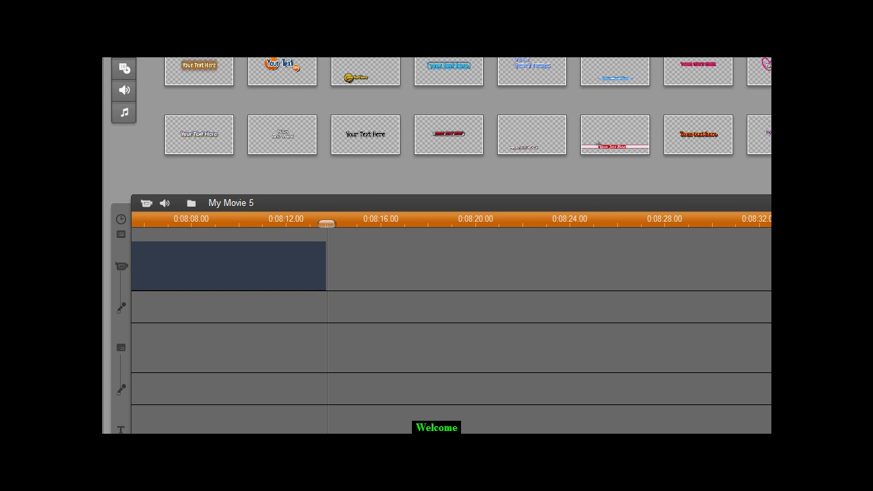
{"action": "key", "text": "ctrl+s"}
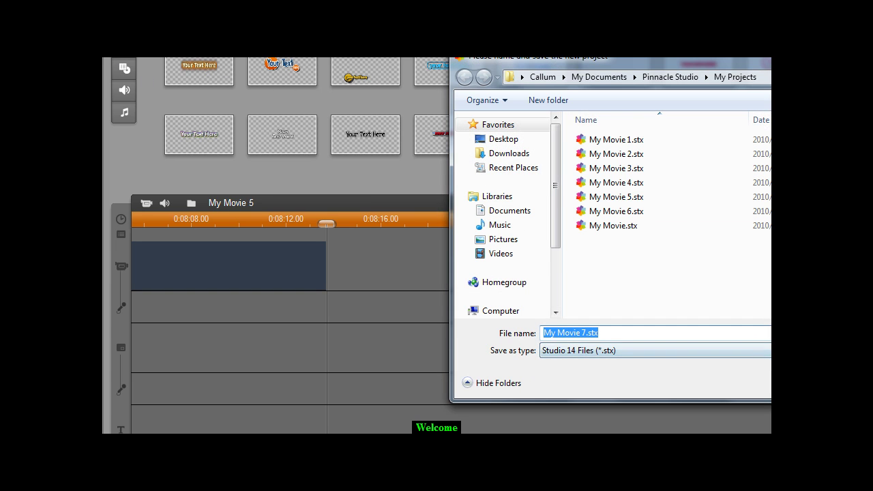
{"action": "left_click_drag", "start_coordinate": [860, 65], "coordinate": [571, 112]}
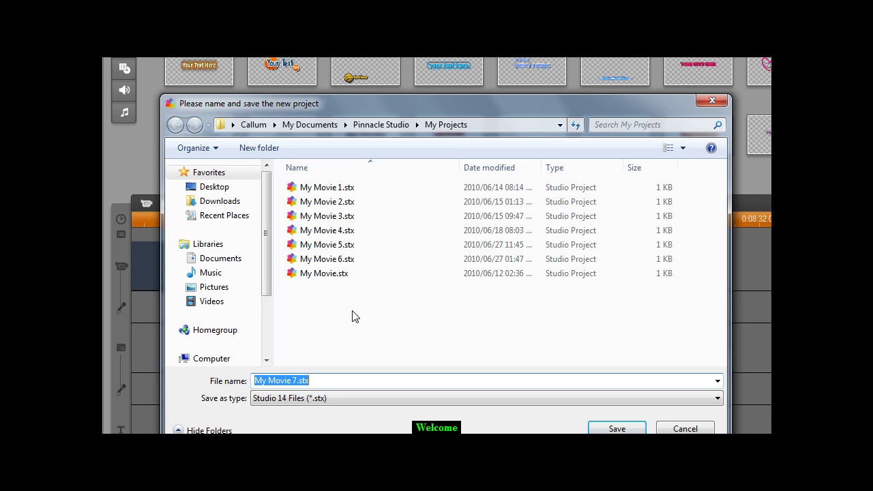
{"action": "type", "text": "tw"}
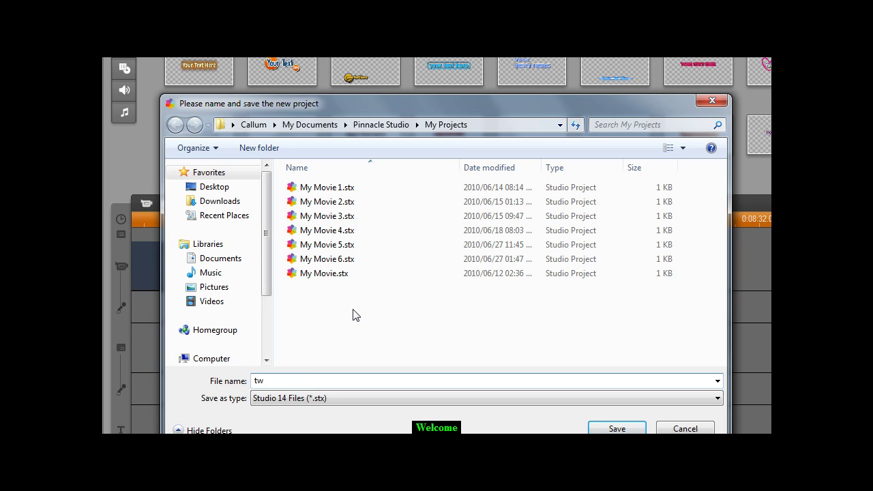
{"action": "type", "text": "e4s"}
{"action": "key", "text": "Return"}
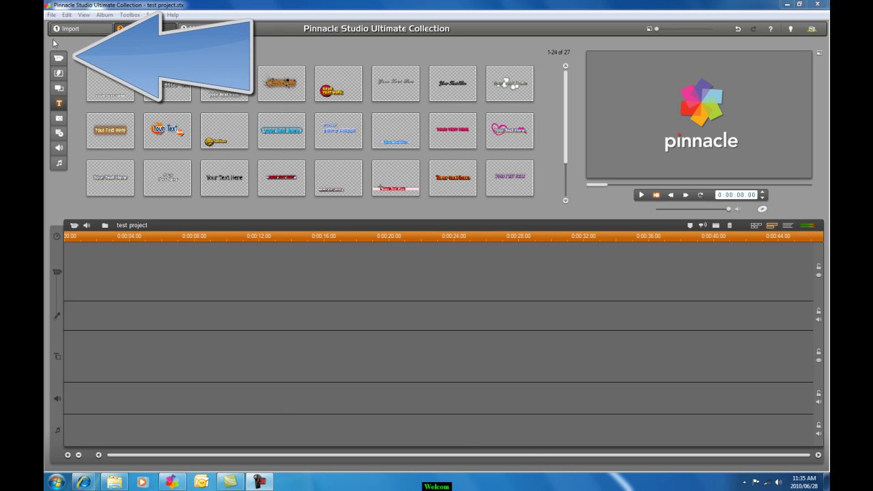
Place clip 00102.MTS from the Videos album at the timeline start, then zoom out and scrub through it.
{"action": "left_click", "coordinate": [64, 60]}
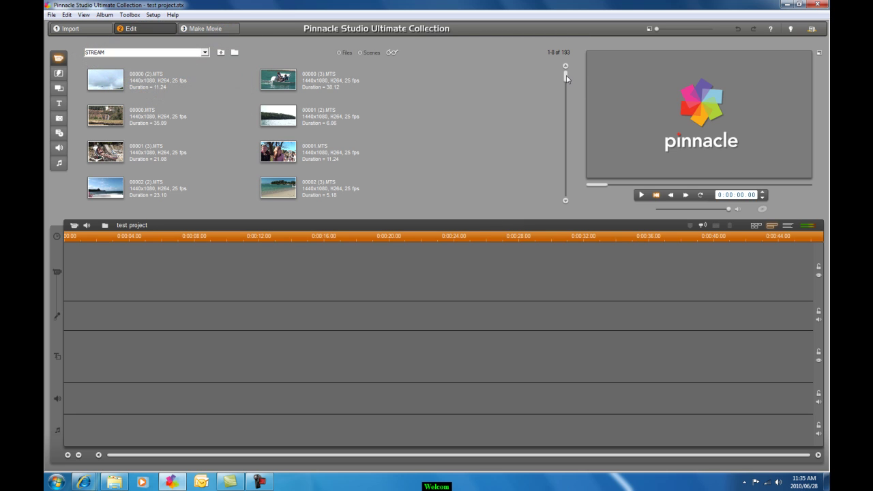
{"action": "left_click_drag", "start_coordinate": [566, 79], "coordinate": [552, 203]}
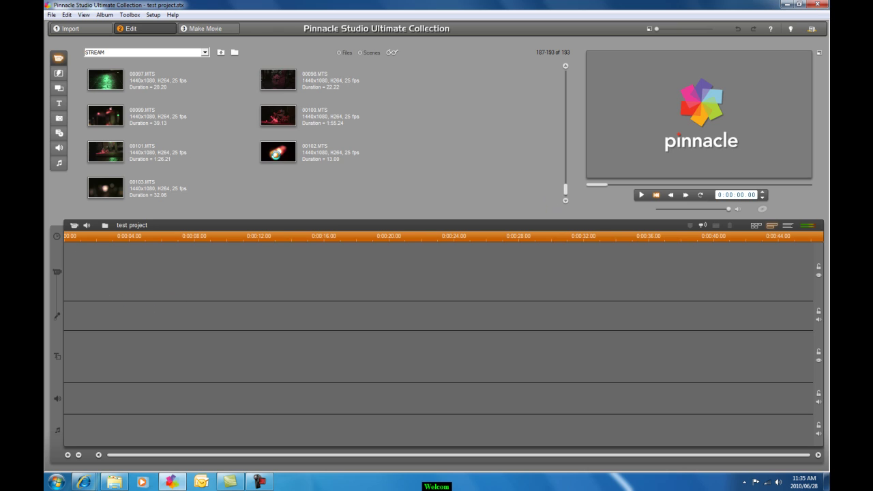
{"action": "mouse_move", "coordinate": [287, 156]}
{"action": "left_mouse_down"}
{"action": "mouse_move", "coordinate": [250, 189]}
{"action": "mouse_move", "coordinate": [101, 264]}
{"action": "mouse_move", "coordinate": [95, 283]}
{"action": "left_mouse_up"}
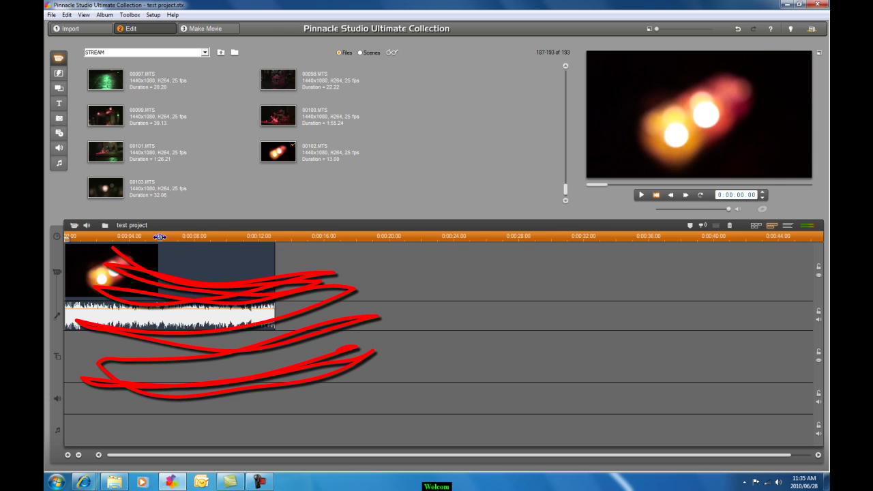
{"action": "mouse_move", "coordinate": [308, 236]}
{"action": "left_mouse_down"}
{"action": "mouse_move", "coordinate": [168, 242]}
{"action": "mouse_move", "coordinate": [743, 236]}
{"action": "mouse_move", "coordinate": [292, 228]}
{"action": "left_mouse_up"}
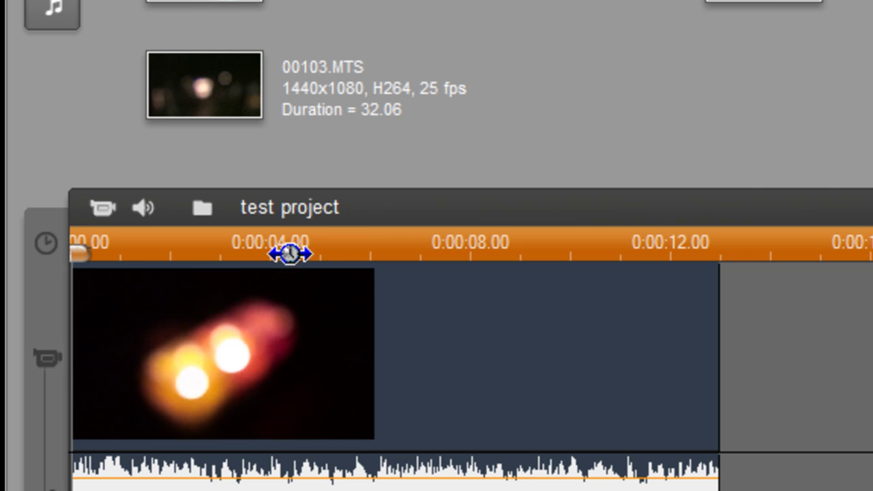
{"action": "left_click_drag", "start_coordinate": [75, 251], "coordinate": [6, 297]}
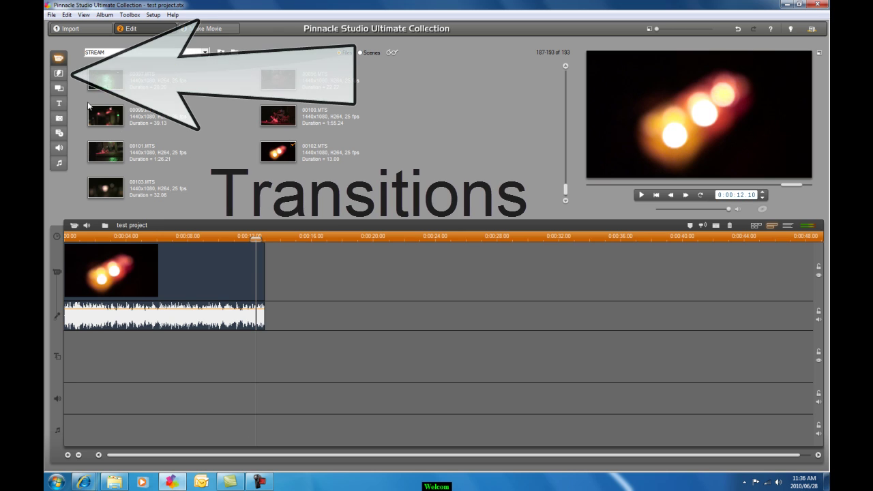
Browse the transition packs and settle on Hollywood FX for Studio.
{"action": "left_click", "coordinate": [59, 74]}
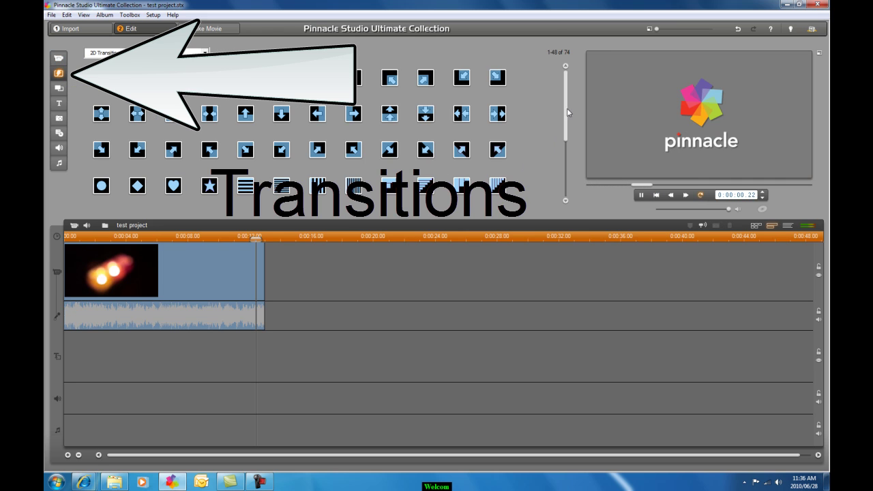
{"action": "mouse_move", "coordinate": [567, 108]}
{"action": "left_mouse_down"}
{"action": "mouse_move", "coordinate": [567, 145]}
{"action": "mouse_move", "coordinate": [567, 108]}
{"action": "left_mouse_up"}
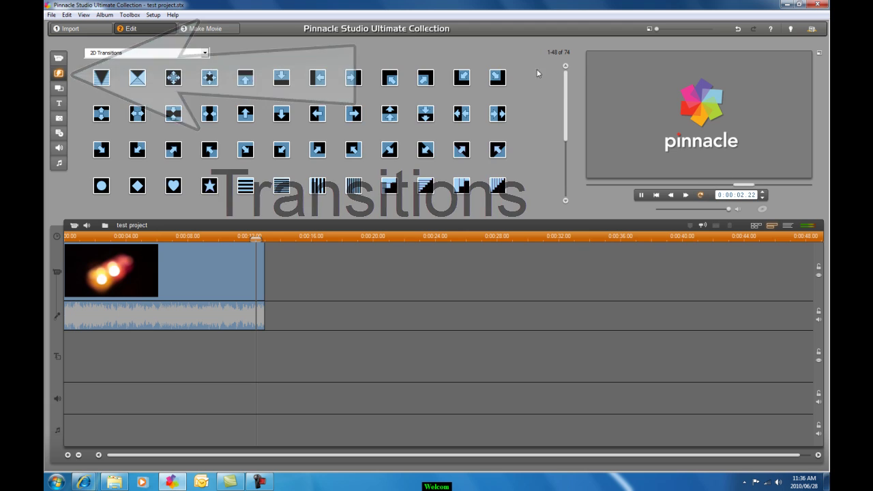
{"action": "left_click", "coordinate": [204, 53]}
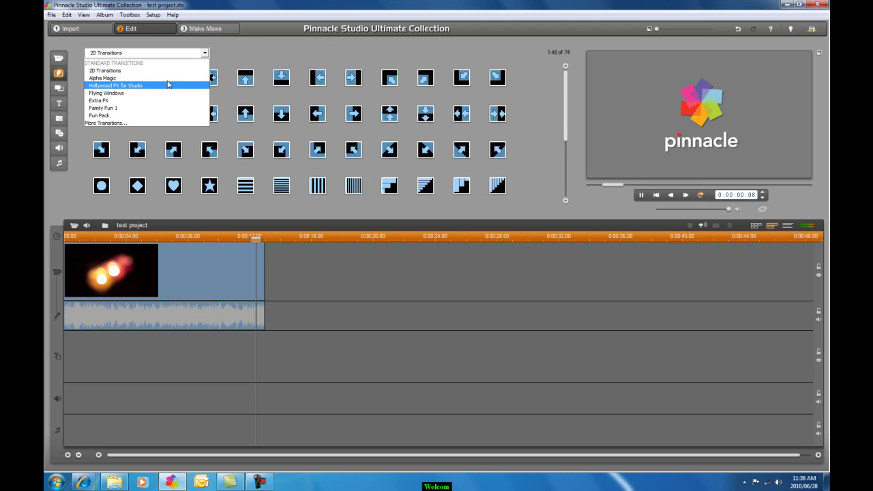
{"action": "left_click", "coordinate": [204, 53]}
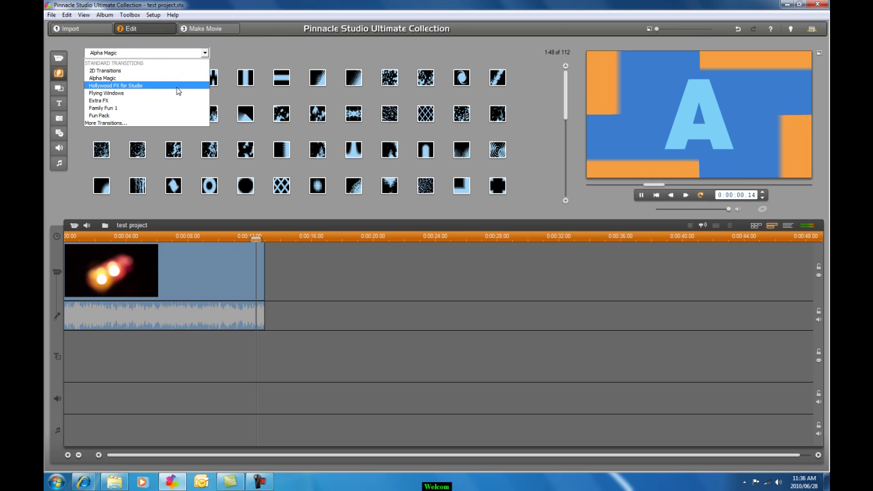
{"action": "left_click", "coordinate": [203, 55]}
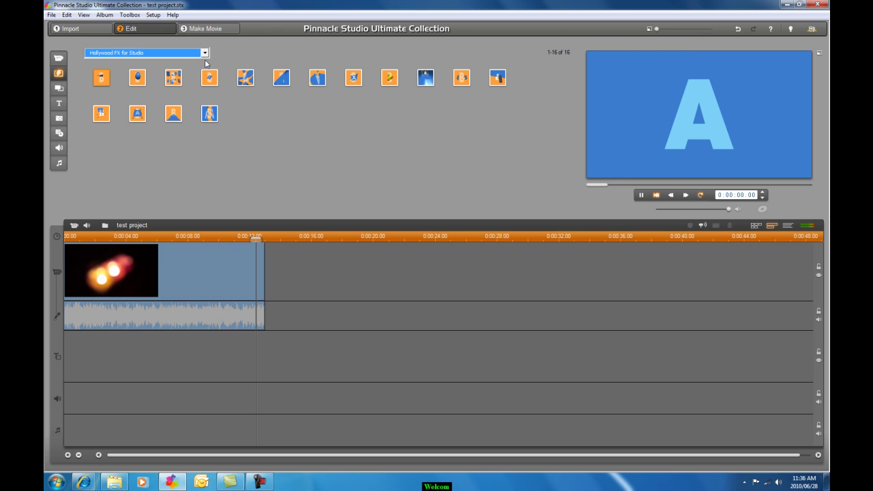
{"action": "left_click", "coordinate": [204, 53]}
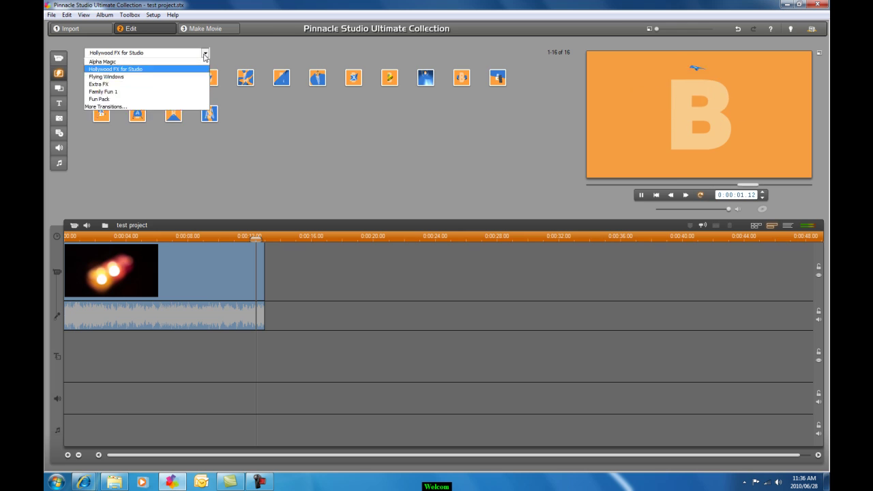
{"action": "left_click", "coordinate": [197, 92]}
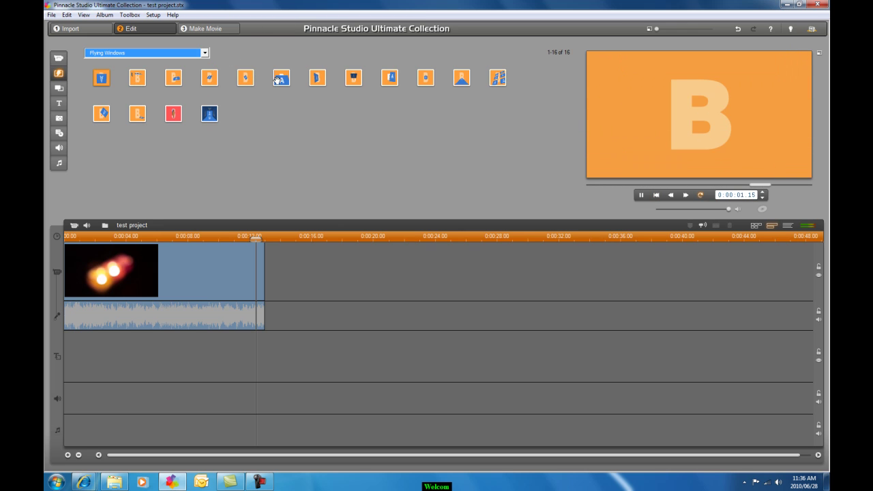
{"action": "left_click", "coordinate": [204, 53]}
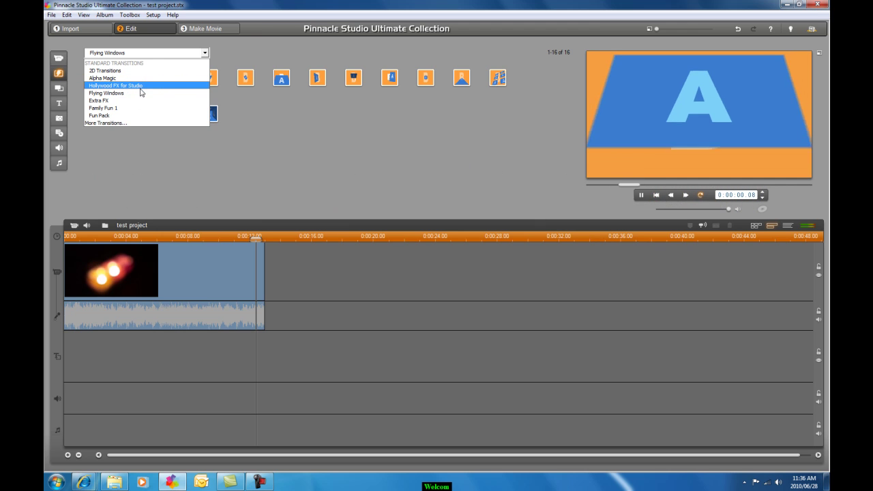
{"action": "left_click", "coordinate": [140, 87]}
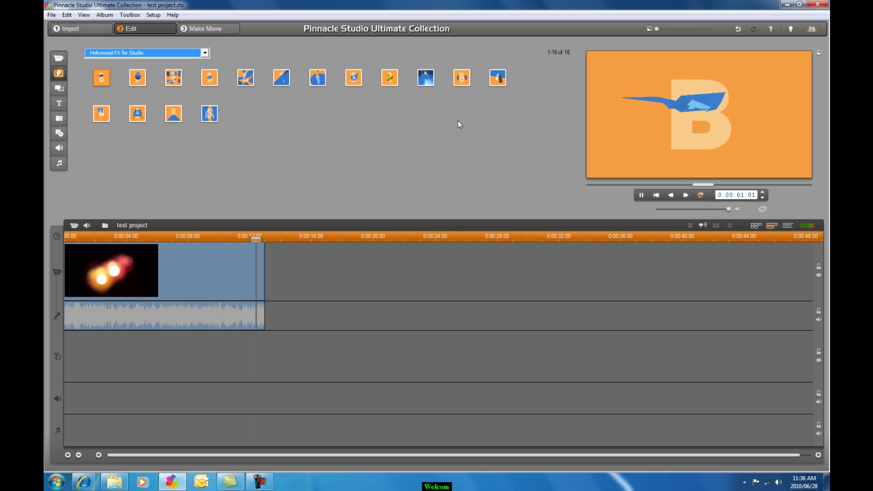
Preview the 10th Hollywood FX transition and place it at the start of the clip.
{"action": "left_click", "coordinate": [427, 79]}
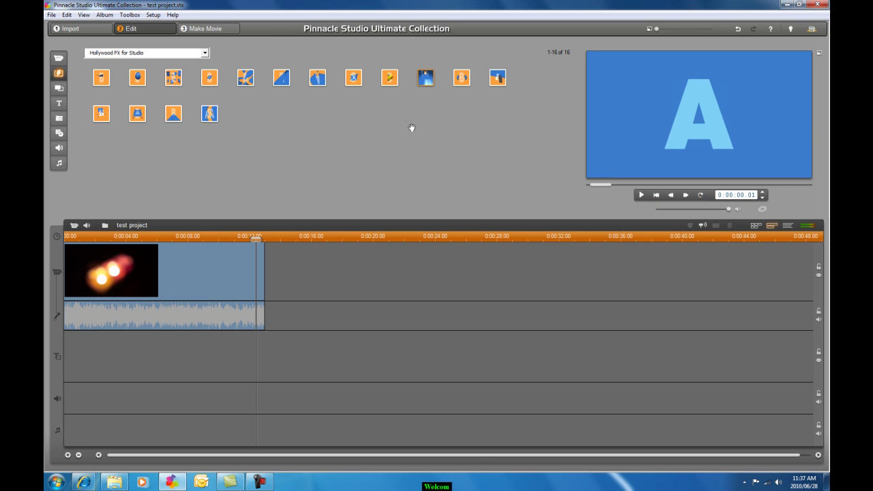
{"action": "right_click", "coordinate": [327, 211]}
{"action": "left_click", "coordinate": [350, 211]}
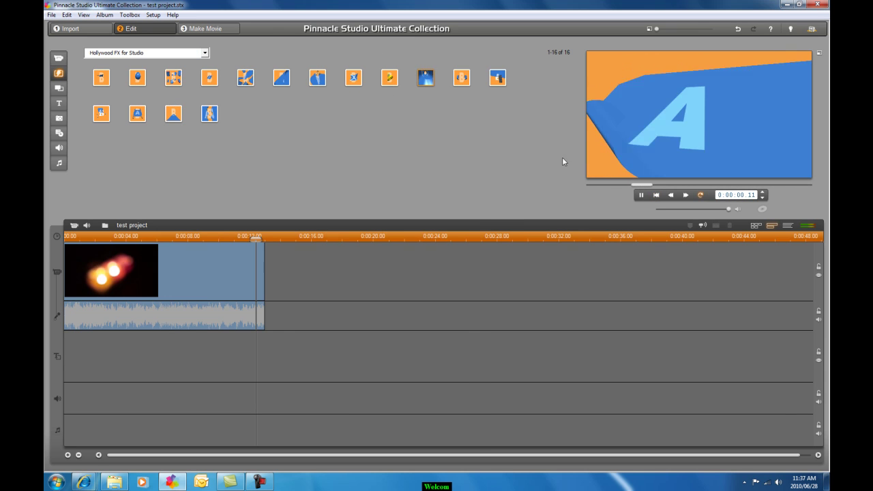
{"action": "mouse_move", "coordinate": [421, 73]}
{"action": "left_mouse_down"}
{"action": "mouse_move", "coordinate": [51, 320]}
{"action": "mouse_move", "coordinate": [77, 279]}
{"action": "mouse_move", "coordinate": [333, 131]}
{"action": "mouse_move", "coordinate": [86, 317]}
{"action": "mouse_move", "coordinate": [68, 270]}
{"action": "left_mouse_up"}
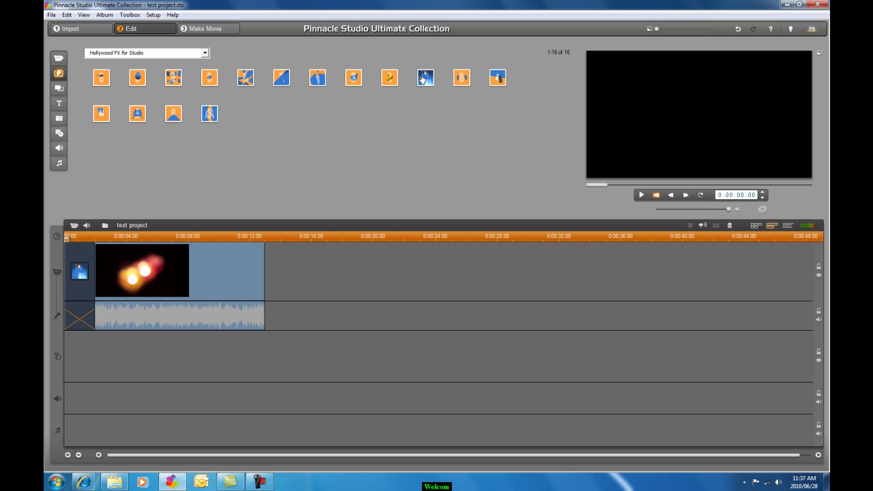
Add the 12th Hollywood FX transition at the clip's end and return the scrubber to 0.
{"action": "left_click", "coordinate": [499, 77]}
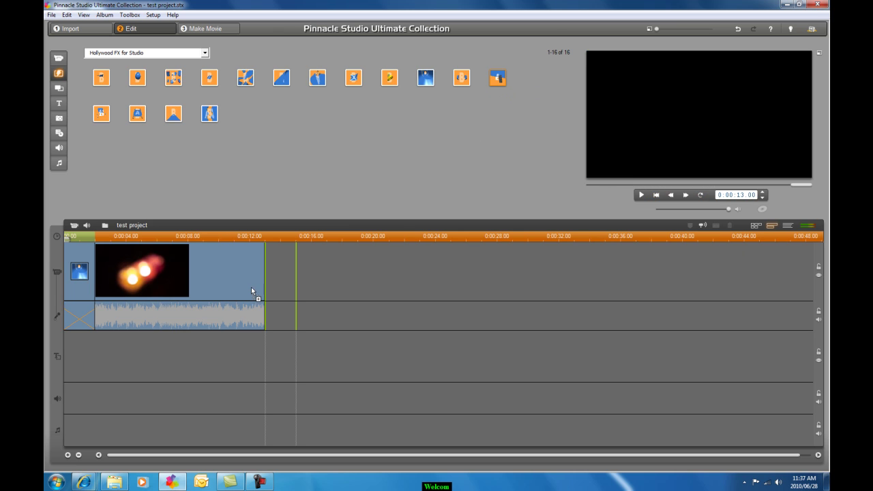
{"action": "left_click_drag", "start_coordinate": [281, 270], "coordinate": [280, 269]}
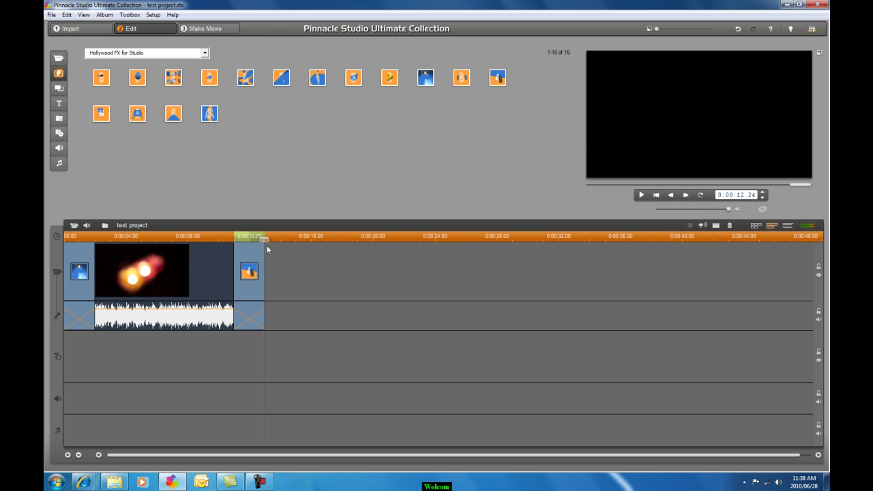
{"action": "left_click_drag", "start_coordinate": [266, 249], "coordinate": [47, 272]}
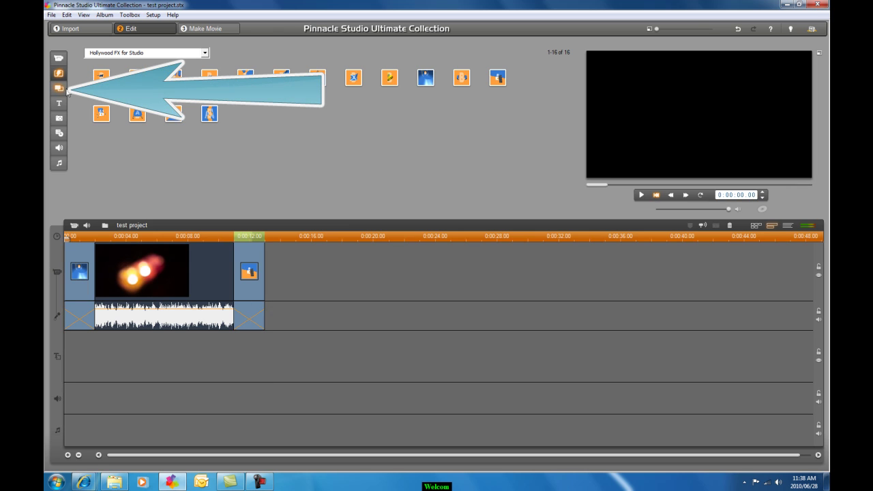
Add the first Extreme montage theme, Extreme - Opening, at the start of the timeline.
{"action": "left_click", "coordinate": [59, 89]}
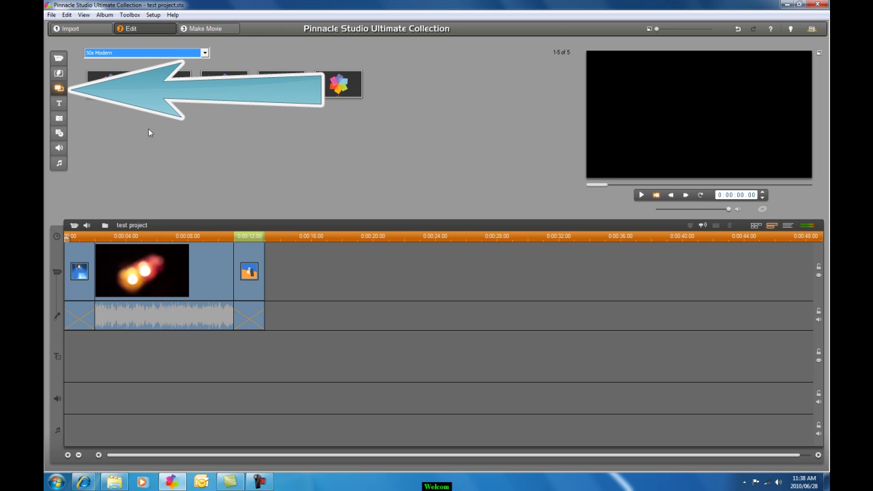
{"action": "left_click", "coordinate": [59, 89]}
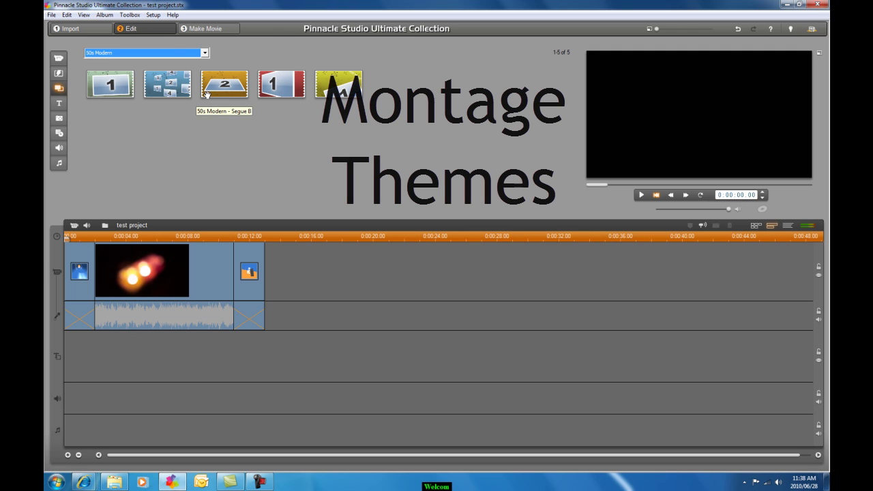
{"action": "left_click", "coordinate": [203, 54]}
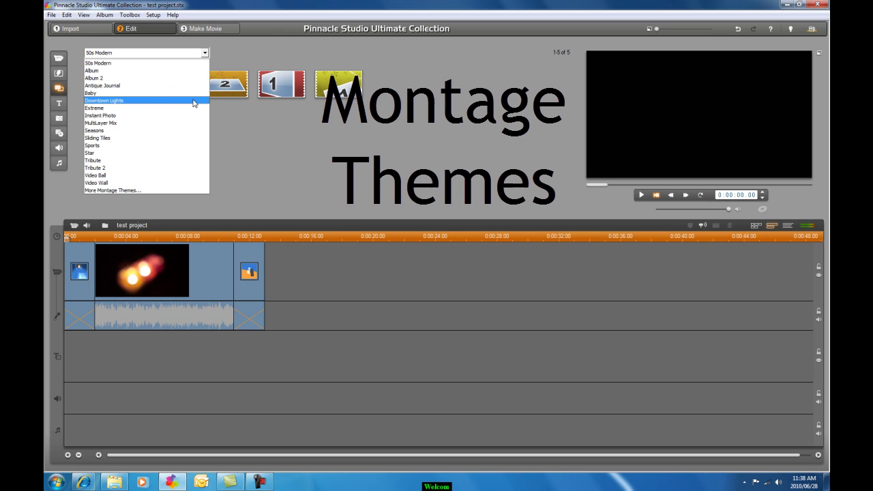
{"action": "left_click", "coordinate": [149, 146]}
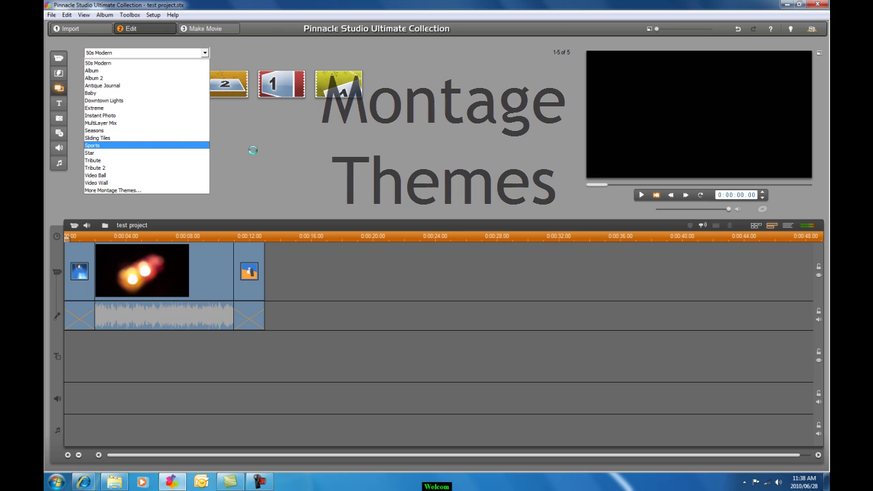
{"action": "left_click", "coordinate": [187, 53]}
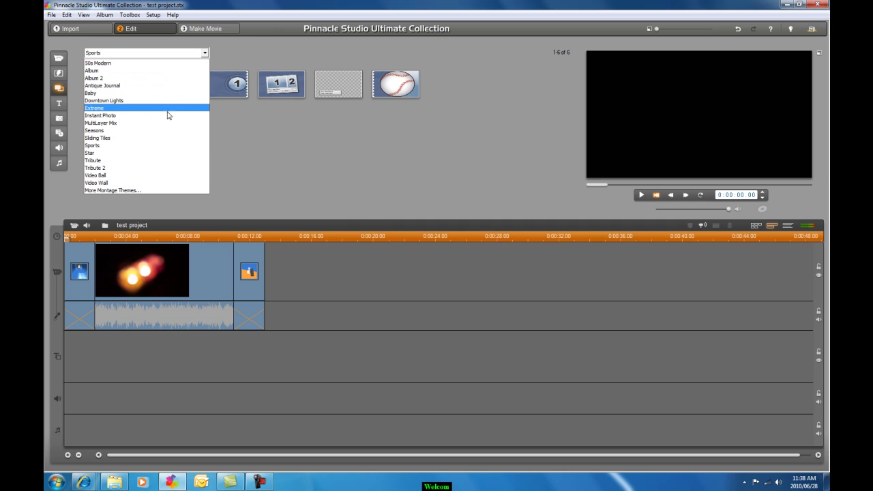
{"action": "left_click", "coordinate": [168, 109]}
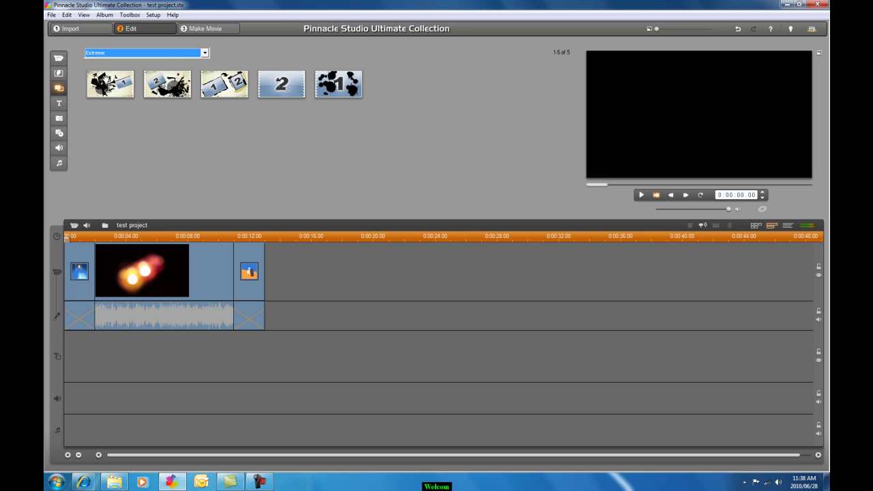
{"action": "mouse_move", "coordinate": [112, 80]}
{"action": "left_mouse_down"}
{"action": "mouse_move", "coordinate": [96, 256]}
{"action": "mouse_move", "coordinate": [125, 235]}
{"action": "left_mouse_up"}
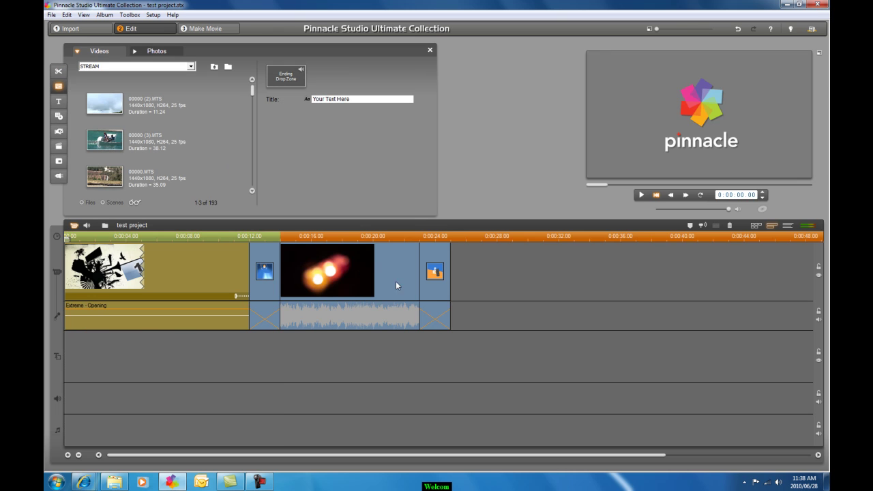
Drop the light-burst clip into the montage's Ending Drop Zone and change its title to 'Lighting'.
{"action": "left_click", "coordinate": [395, 281]}
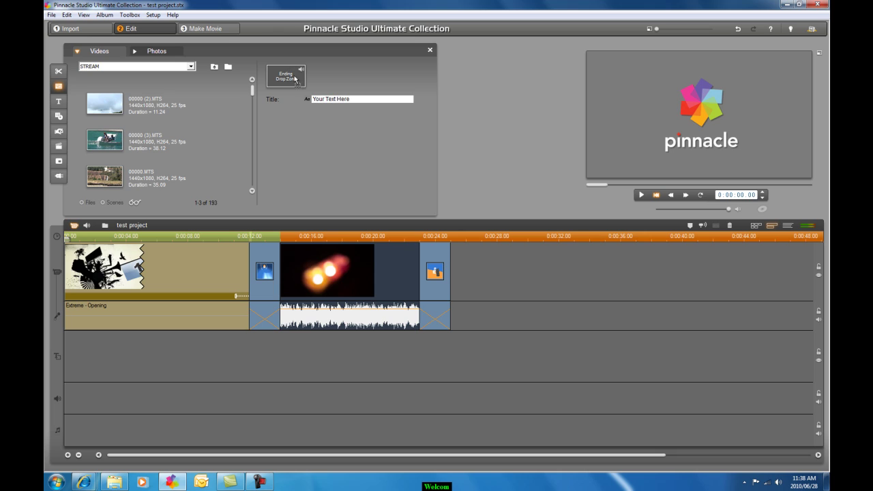
{"action": "left_click_drag", "start_coordinate": [285, 70], "coordinate": [287, 80]}
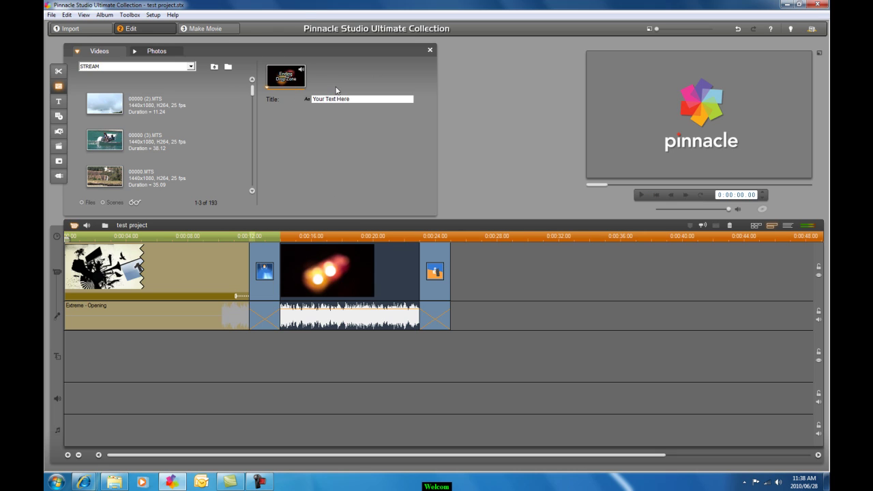
{"action": "left_click", "coordinate": [387, 99]}
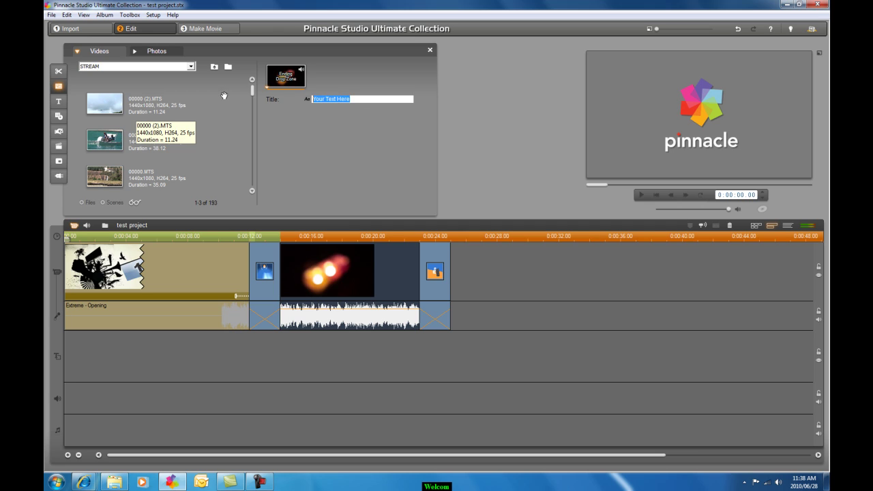
{"action": "type", "text": "Lighting"}
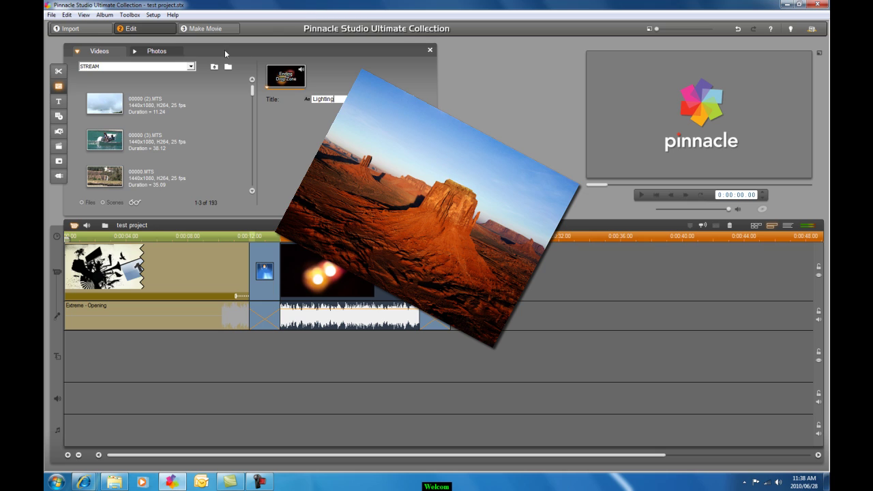
{"action": "left_click", "coordinate": [430, 53]}
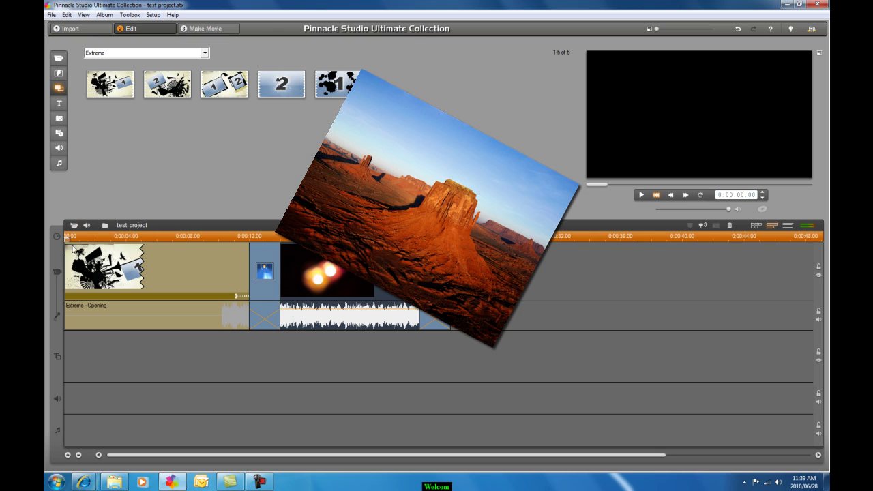
{"action": "left_click", "coordinate": [641, 195]}
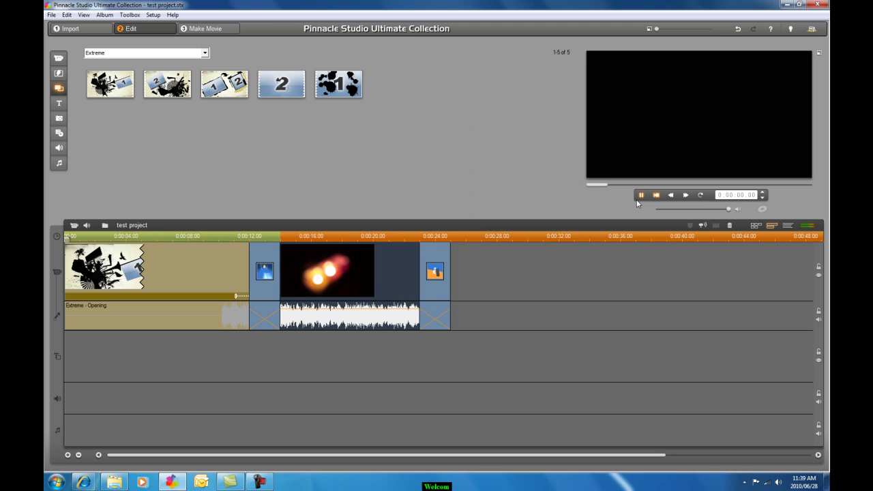
{"action": "left_click", "coordinate": [641, 197]}
{"action": "key", "text": "space"}
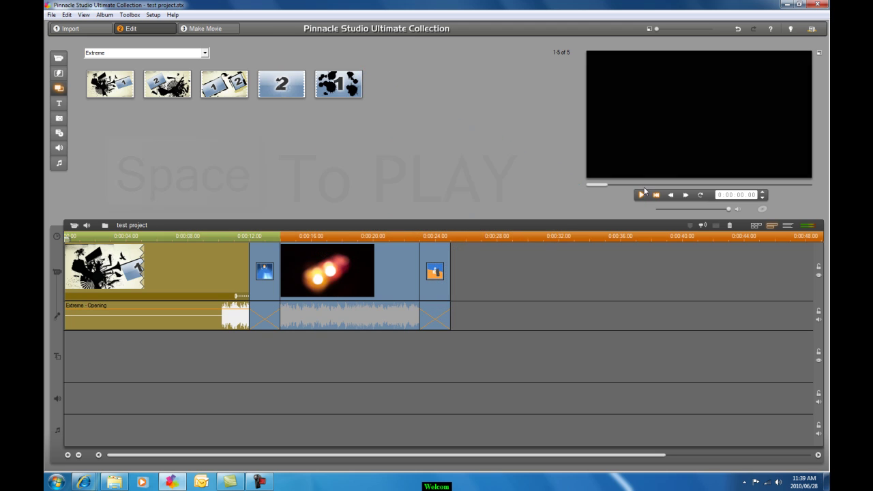
{"action": "key", "text": "space"}
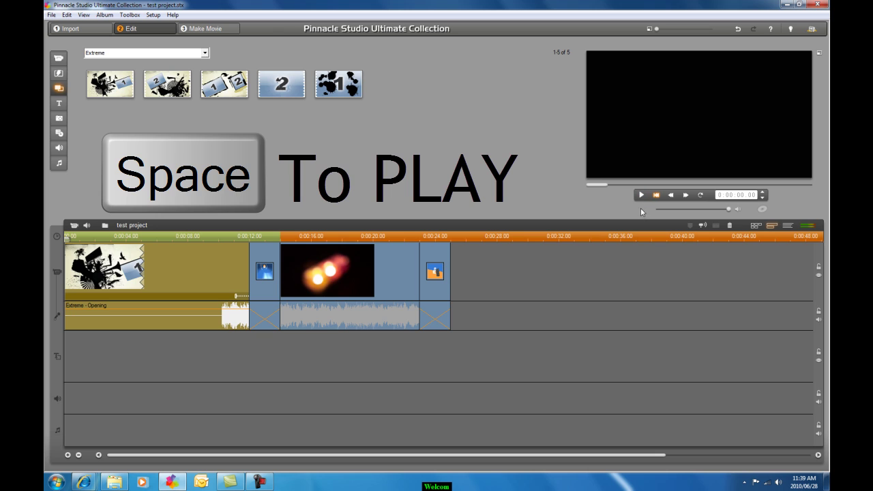
{"action": "key", "text": "space"}
{"action": "left_click", "coordinate": [78, 237]}
{"action": "key", "text": "Home"}
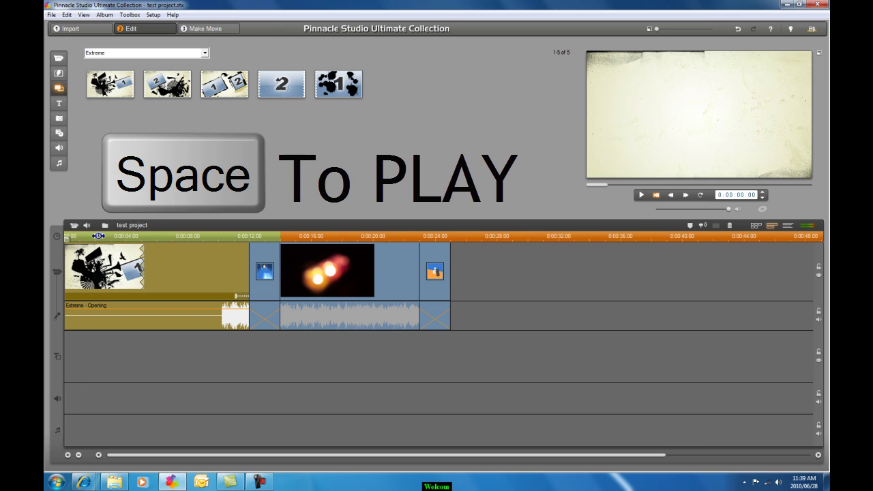